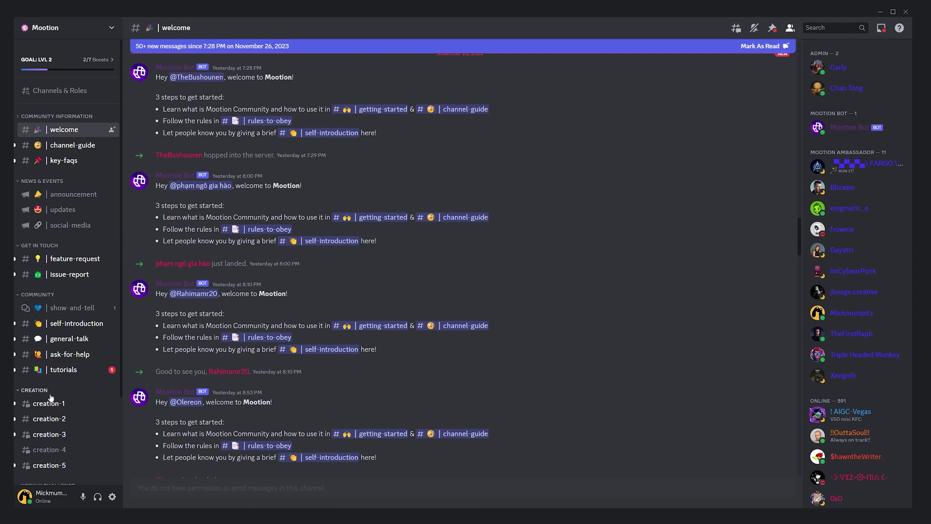
- In #creation-4, send a /motion request with prompt 'funny dancing', character Santa and the inplace option
{"action": "left_click", "coordinate": [62, 450]}
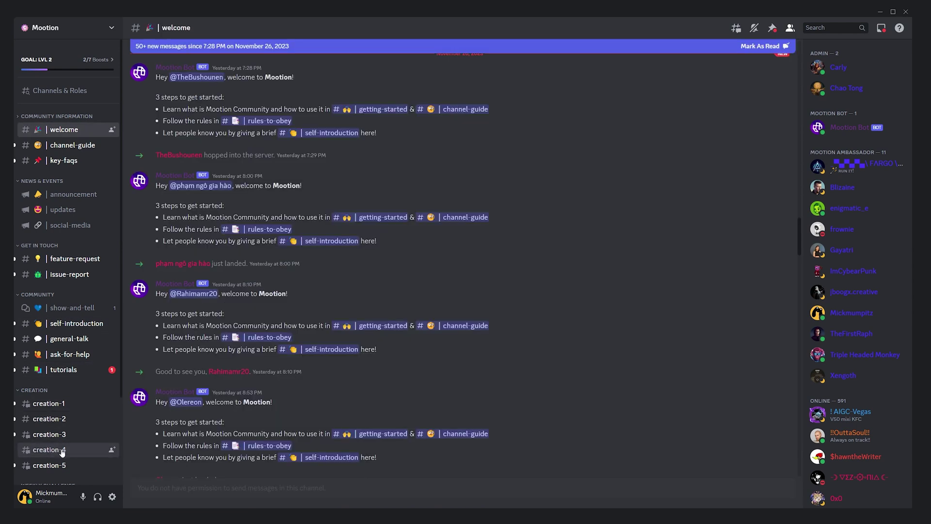
{"action": "left_click", "coordinate": [61, 450]}
{"action": "type", "text": "/"}
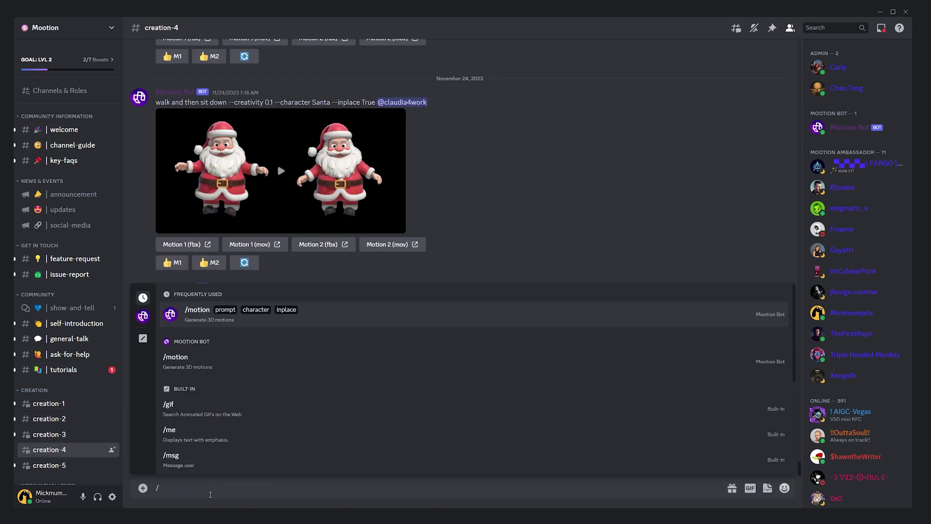
{"action": "left_click", "coordinate": [224, 315]}
{"action": "type", "text": "funny dancing"}
{"action": "key", "text": "Tab"}
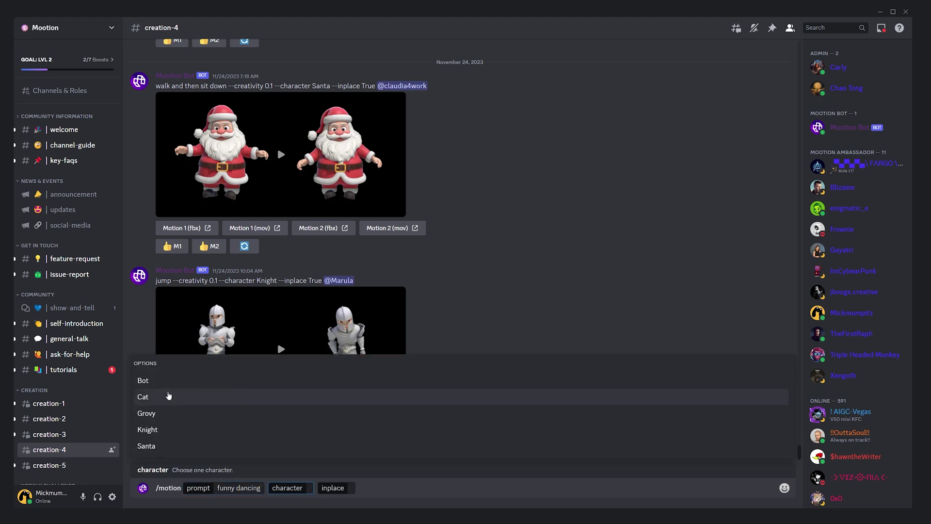
{"action": "left_click", "coordinate": [233, 445]}
{"action": "key", "text": "Return"}
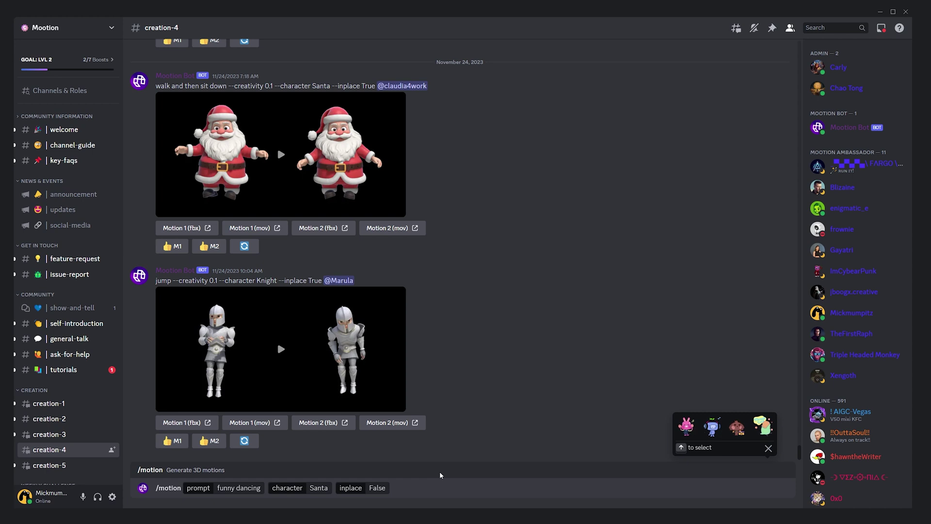
{"action": "key", "text": "Return"}
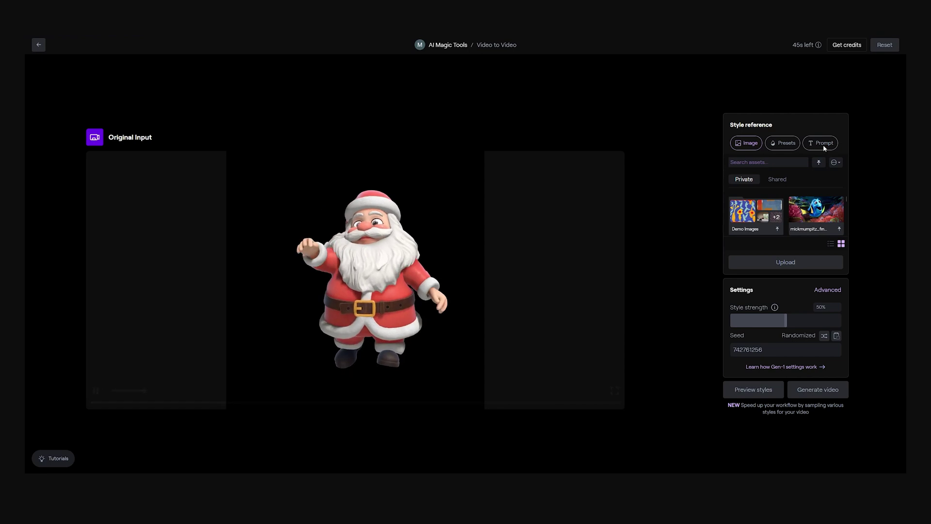
- Switch Gen-1's style reference to Prompt and adjust the video-to-video settings
{"action": "left_click", "coordinate": [823, 145]}
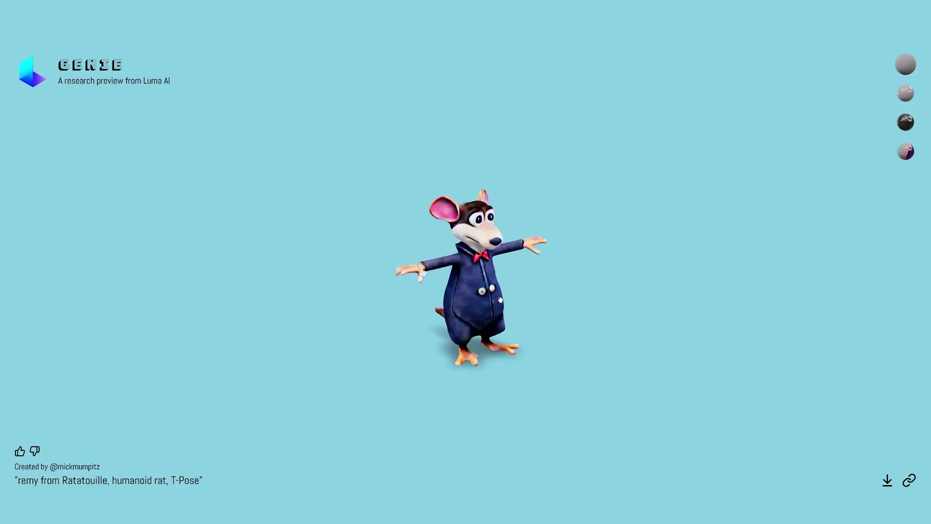
{"action": "scroll", "coordinate": [501, 300], "scroll_direction": "up", "scroll_amount": 5}
{"action": "left_click_drag", "start_coordinate": [500, 299], "coordinate": [588, 353]}
{"action": "scroll", "coordinate": [586, 242], "scroll_direction": "up", "scroll_amount": 5}
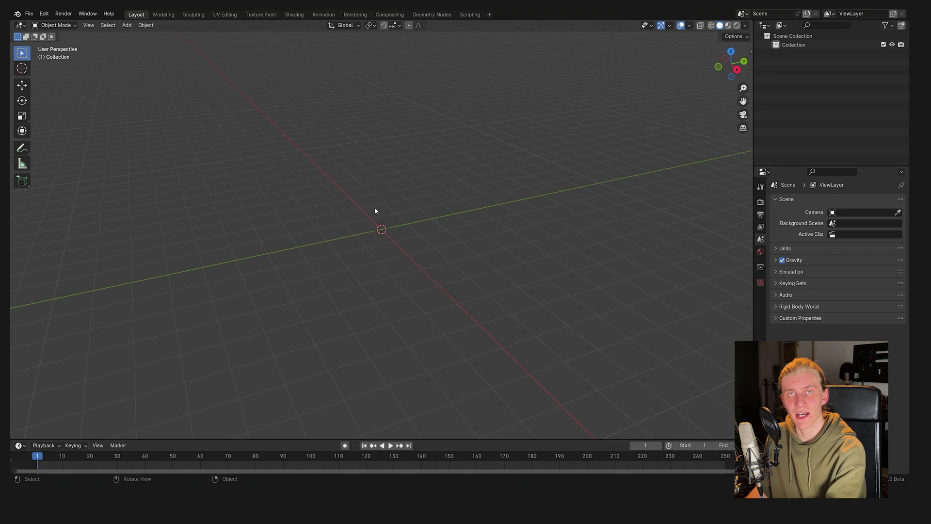
- Import the Mootion Santa rig and delete its meshes, keeping only the bones
{"action": "key", "text": "ctrl+v"}
{"action": "key", "text": "space"}
{"action": "key", "text": "KP_Decimal"}
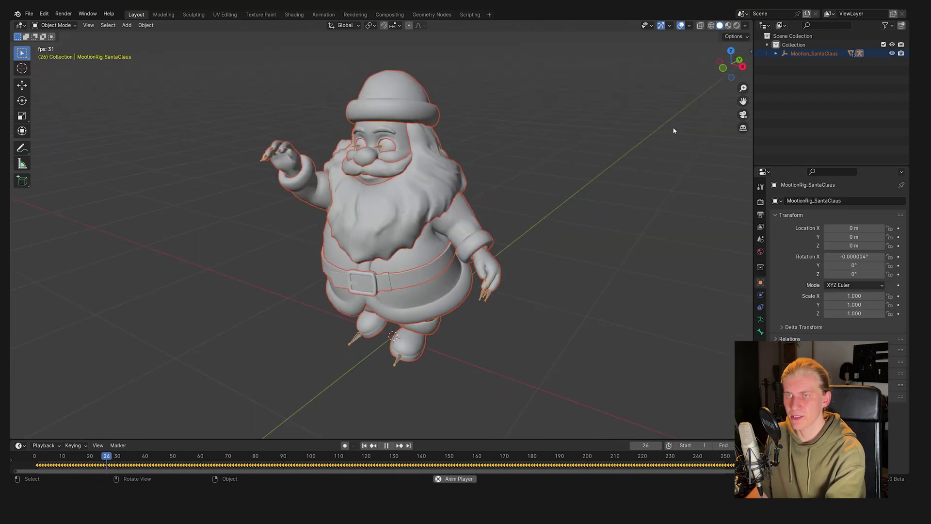
{"action": "left_click", "coordinate": [776, 53]}
{"action": "left_click", "coordinate": [784, 62], "text": "shift"}
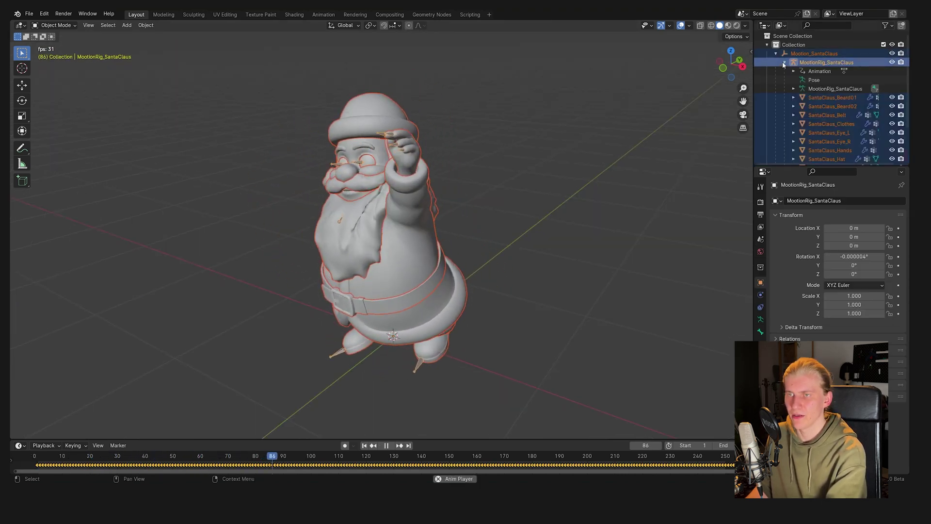
{"action": "key", "text": "x"}
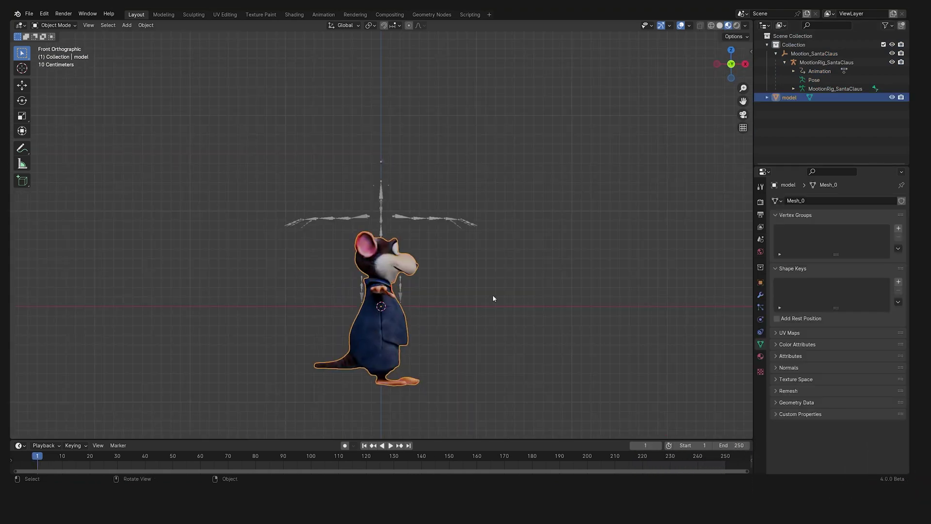
- Rotate the rat 90° on Z so it faces front
{"action": "key", "text": "Return"}
{"action": "left_click_drag", "start_coordinate": [584, 274], "coordinate": [616, 300]}
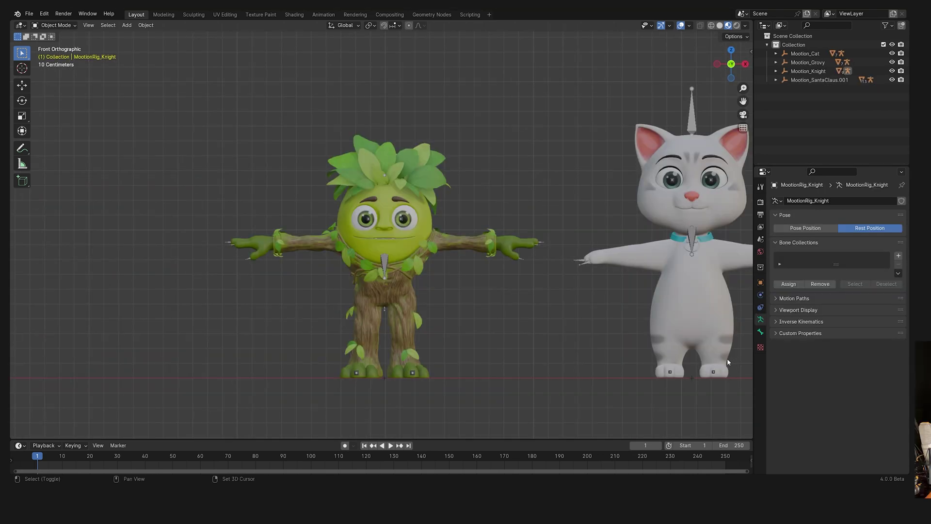
{"action": "left_click_drag", "start_coordinate": [726, 358], "coordinate": [178, 351]}
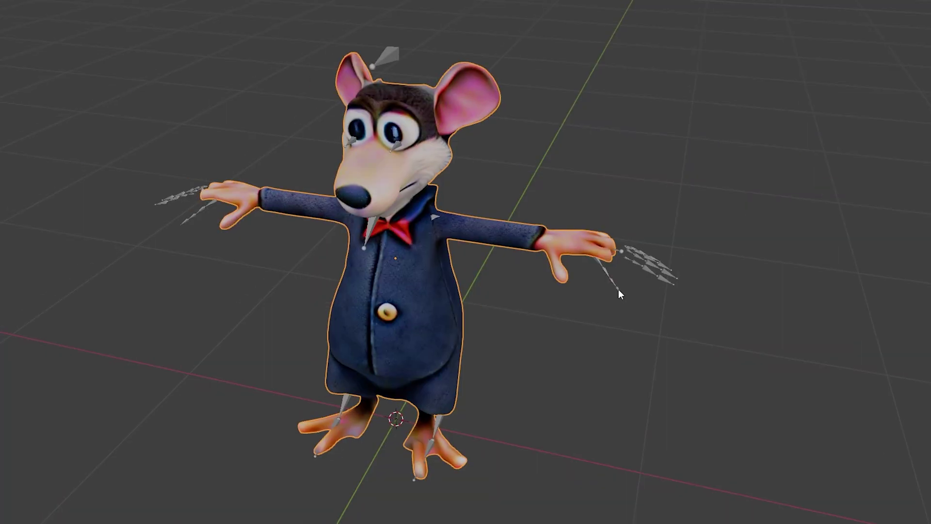
- Parent the rat to the rig With Automatic Weights and play the dance in Pose Position
{"action": "key", "text": "ctrl+p"}
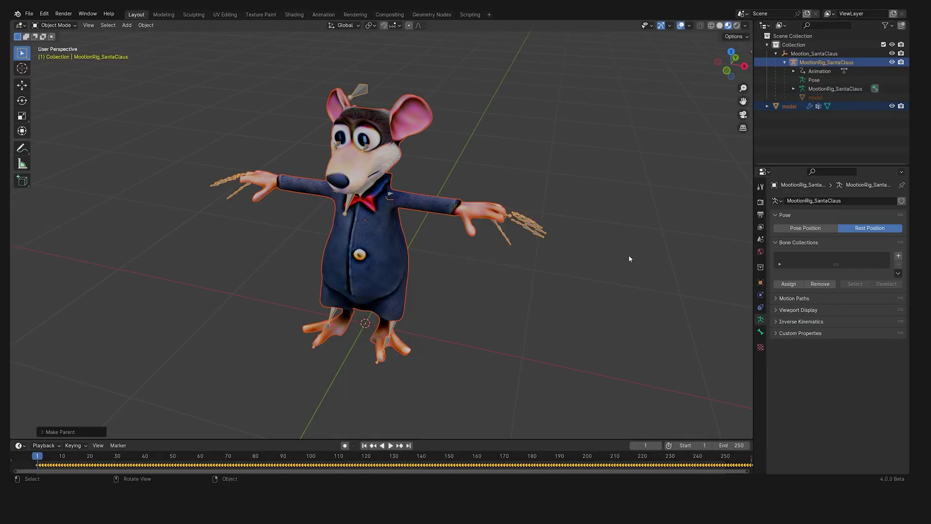
{"action": "left_click", "coordinate": [804, 229]}
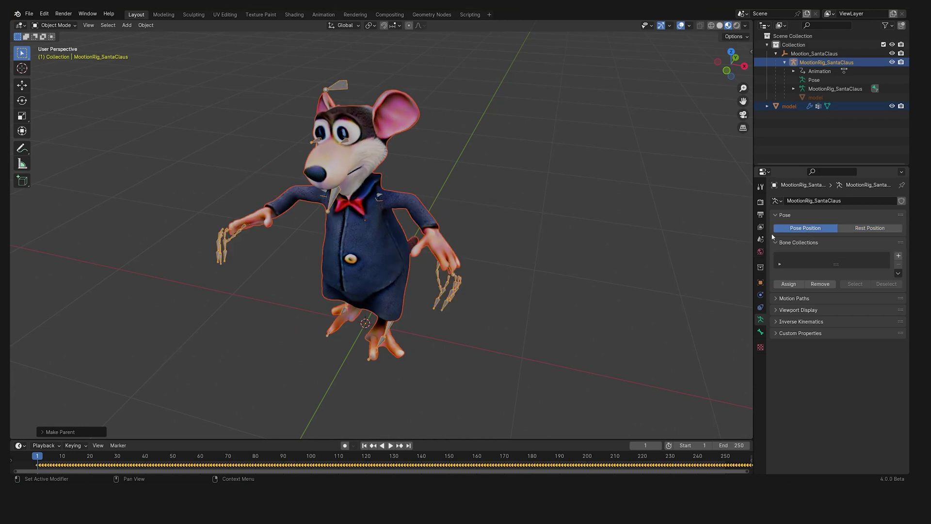
{"action": "key", "text": "space"}
{"action": "left_click", "coordinate": [681, 26]}
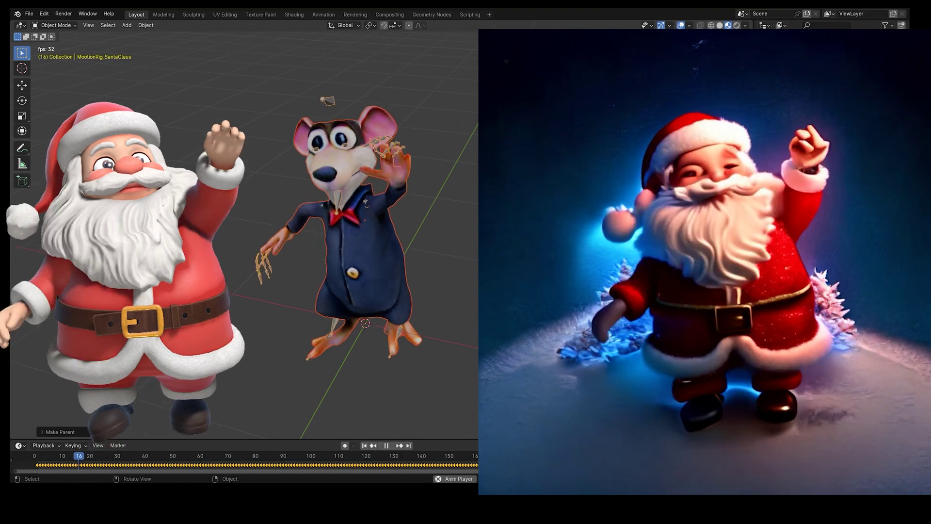
{"action": "key", "text": "shift+alt+z"}
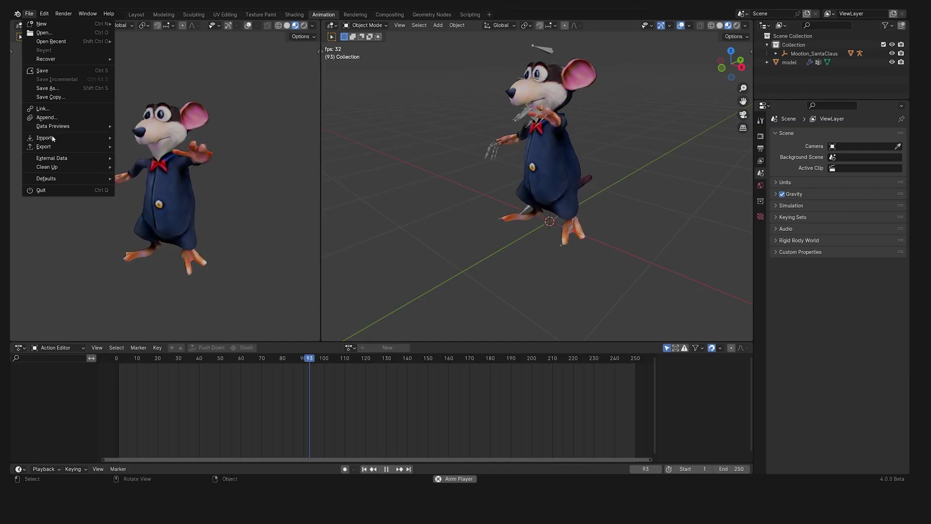
- Assign the SantaClaus_0 action to the rat's rig in the Action Editor
{"action": "mouse_move", "coordinate": [53, 140]}
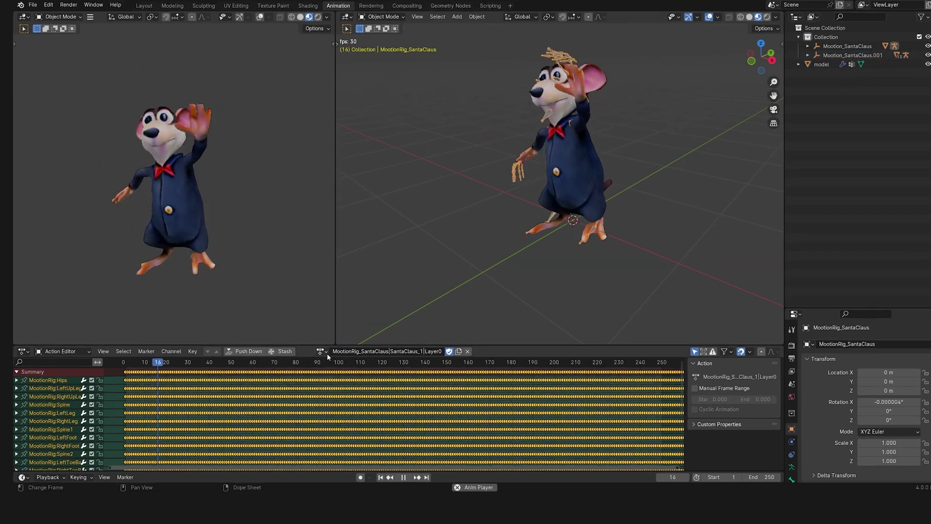
{"action": "left_click", "coordinate": [303, 347]}
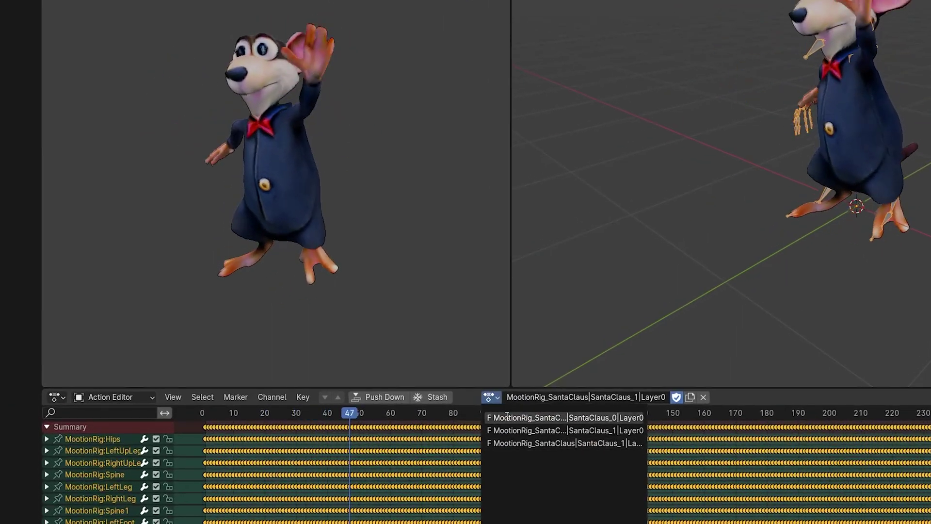
{"action": "left_click", "coordinate": [507, 417]}
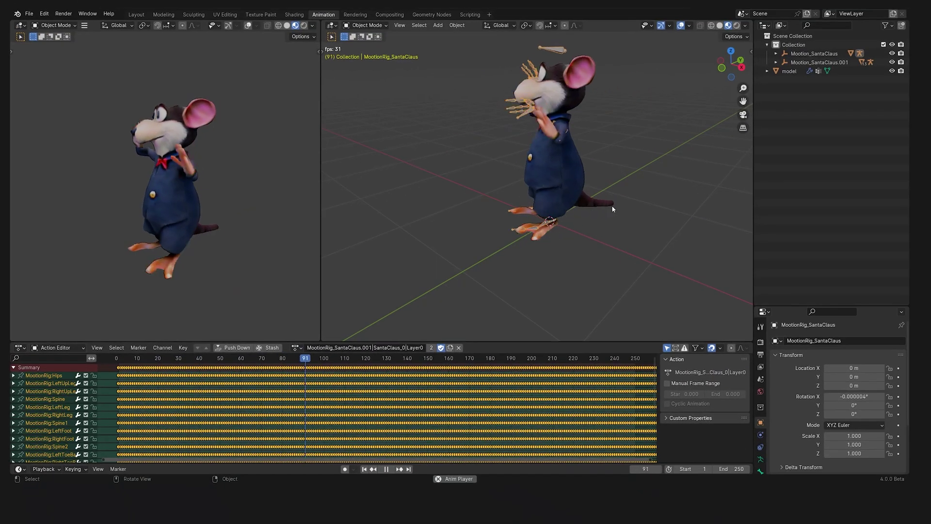
{"action": "left_click_drag", "start_coordinate": [612, 209], "coordinate": [641, 175]}
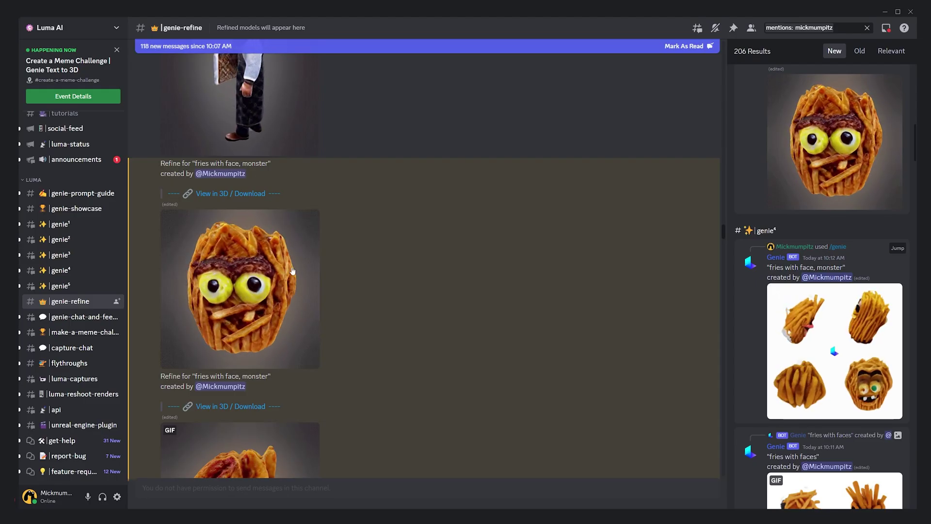
- Open the genie⁴ channel to view the 'fries with face, monster' generation
{"action": "left_click", "coordinate": [60, 270]}
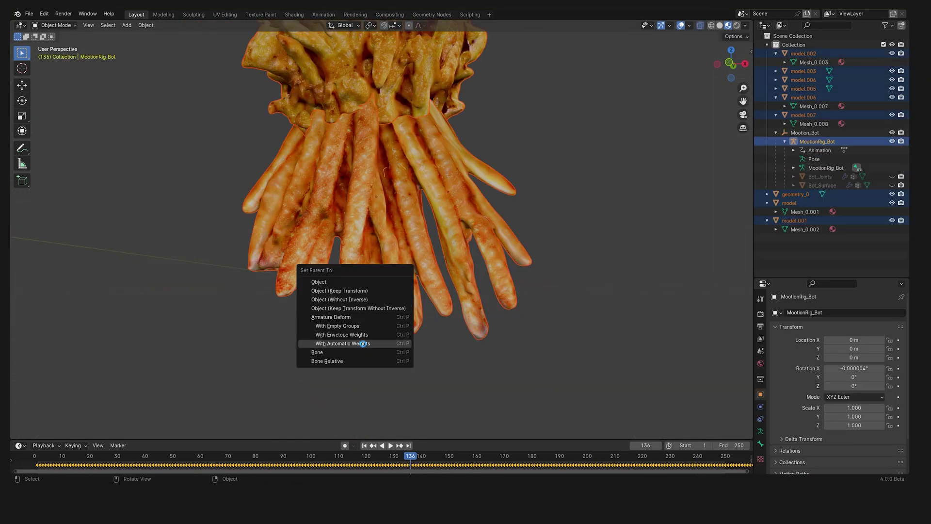
- Parent the fries meshes to the MootionRig_Bot armature With Automatic Weights
{"action": "left_click", "coordinate": [362, 344]}
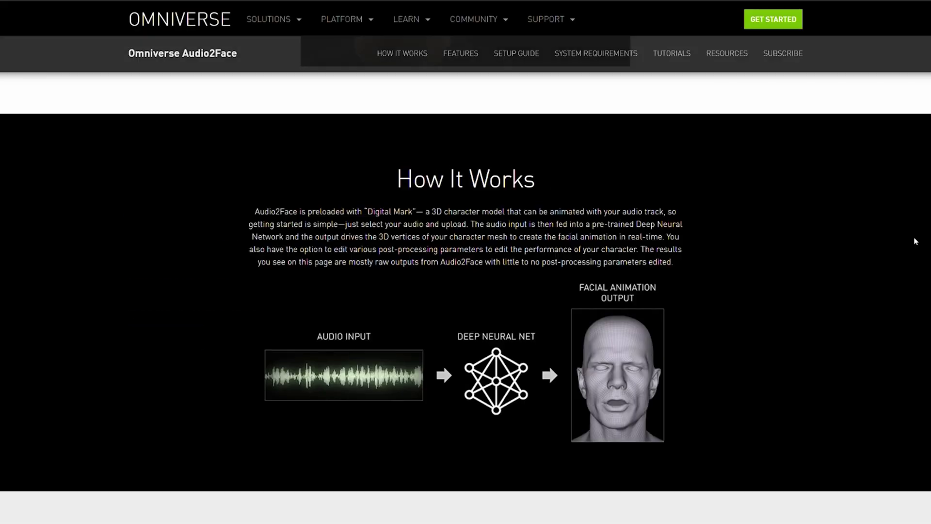
- Scroll the Audio2Face page down to How It Works and the Audio Input diagram
{"action": "scroll", "coordinate": [914, 240], "scroll_direction": "down", "scroll_amount": 5}
{"action": "scroll", "coordinate": [915, 239], "scroll_direction": "down", "scroll_amount": 3}
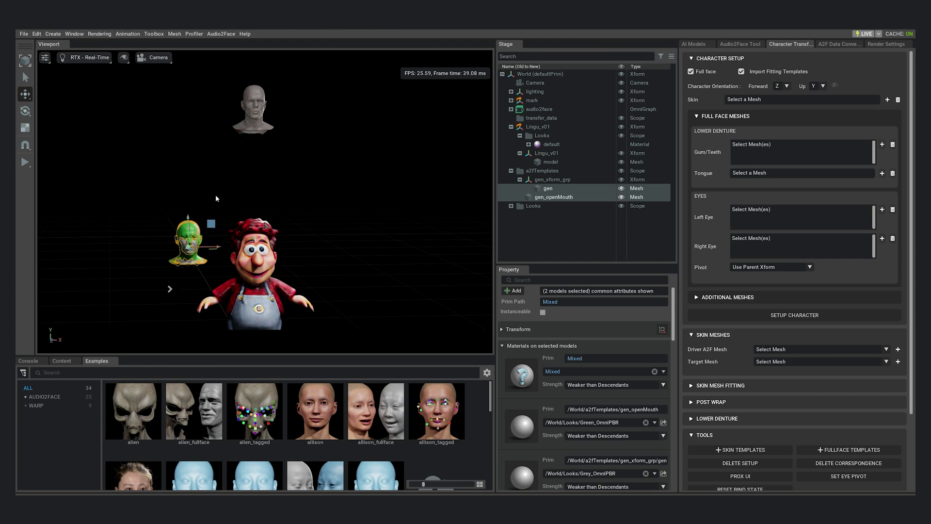
- Select gen_openMouth, add eyebrow correspondence points on cartoon and template, and begin mesh fitting
{"action": "left_click", "coordinate": [198, 240]}
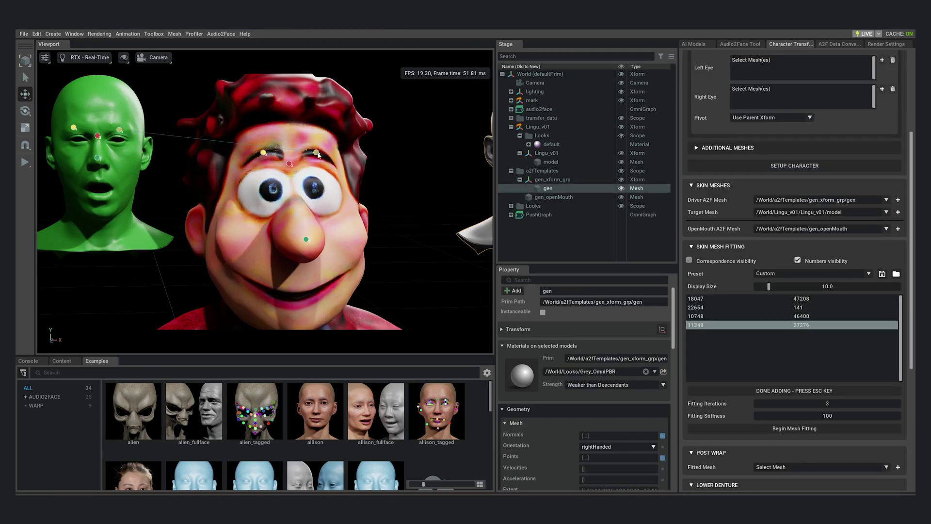
{"action": "left_click", "coordinate": [318, 155]}
{"action": "left_click", "coordinate": [139, 132]}
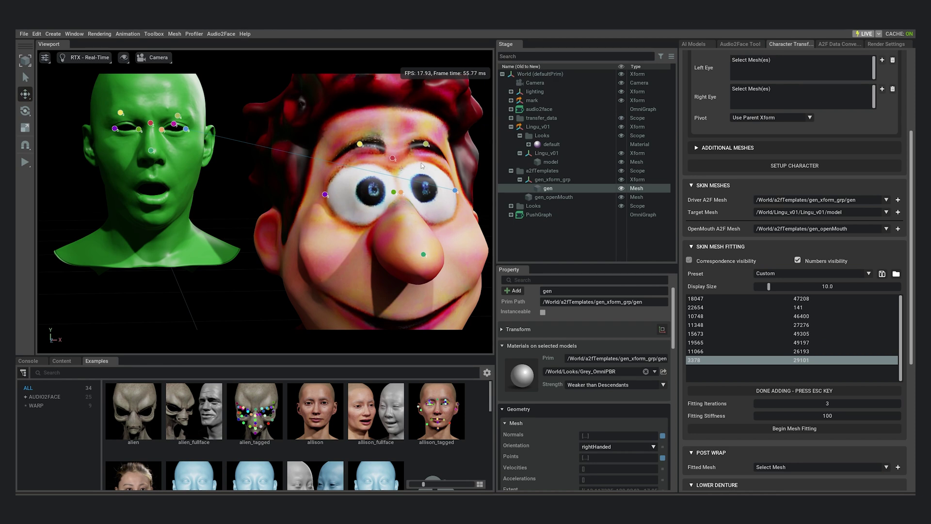
{"action": "left_click", "coordinate": [788, 428]}
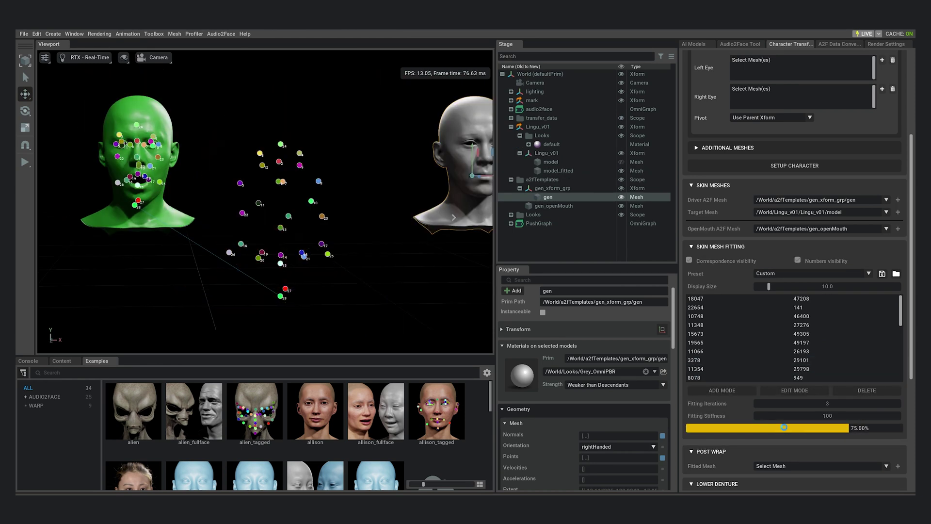
{"action": "left_click", "coordinate": [740, 43]}
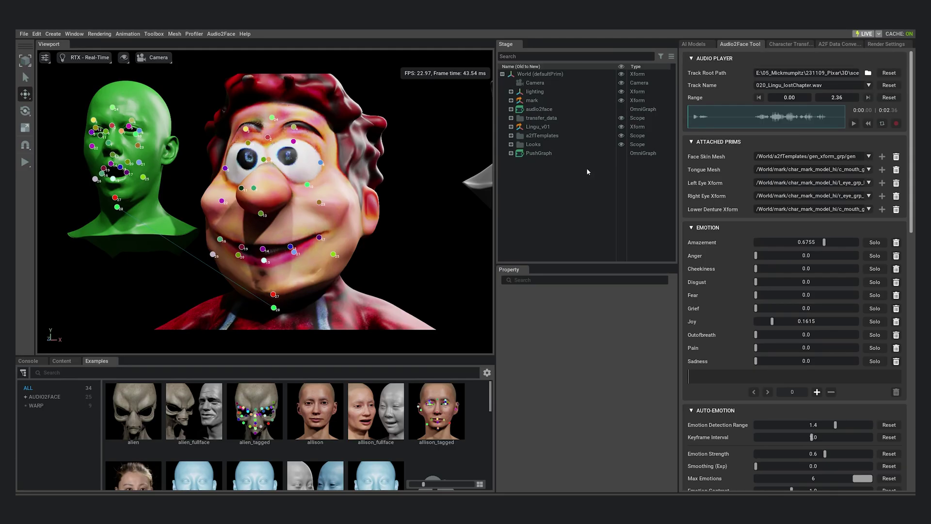
- Generate Auto-Emotion keyframes for 020_Lingu_lostChapter.wav and save the scene as A2F_Lingu_v01.usd
{"action": "scroll", "coordinate": [783, 460], "scroll_direction": "down", "scroll_amount": 3}
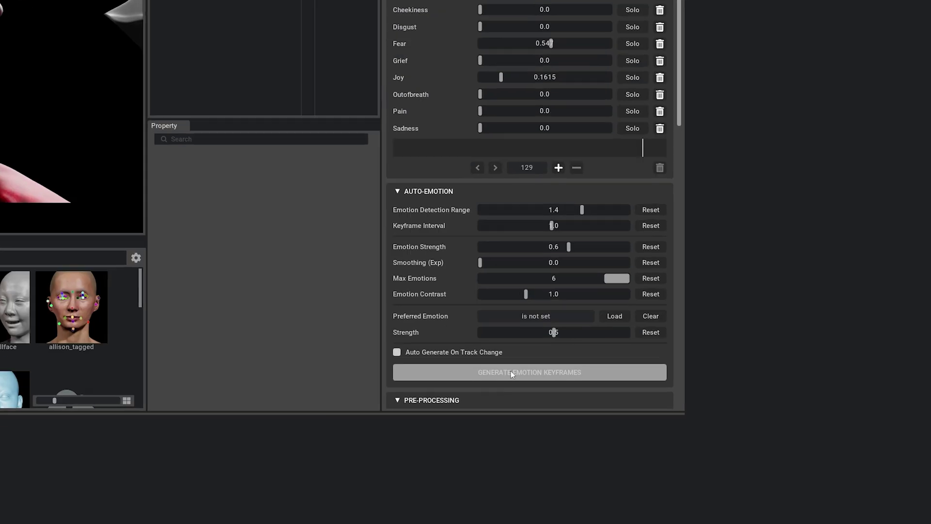
{"action": "left_click", "coordinate": [779, 462]}
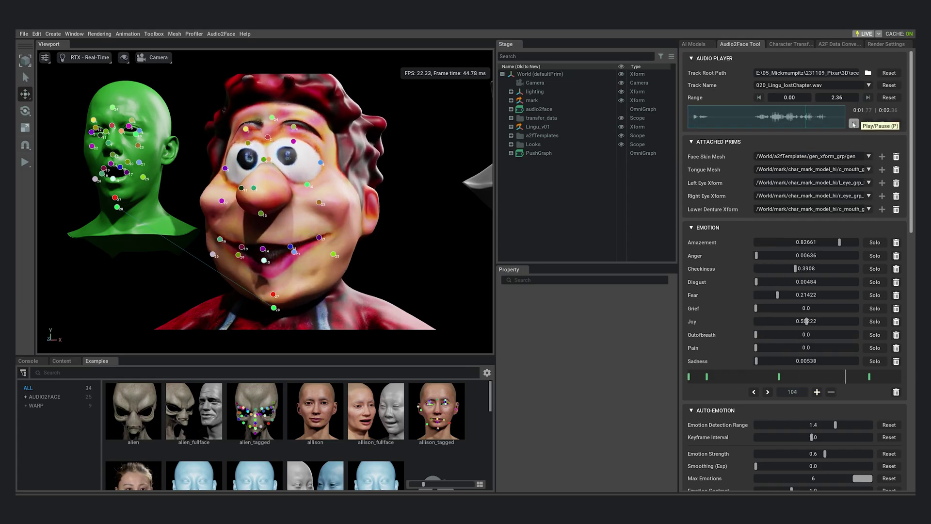
{"action": "key", "text": "ctrl+s"}
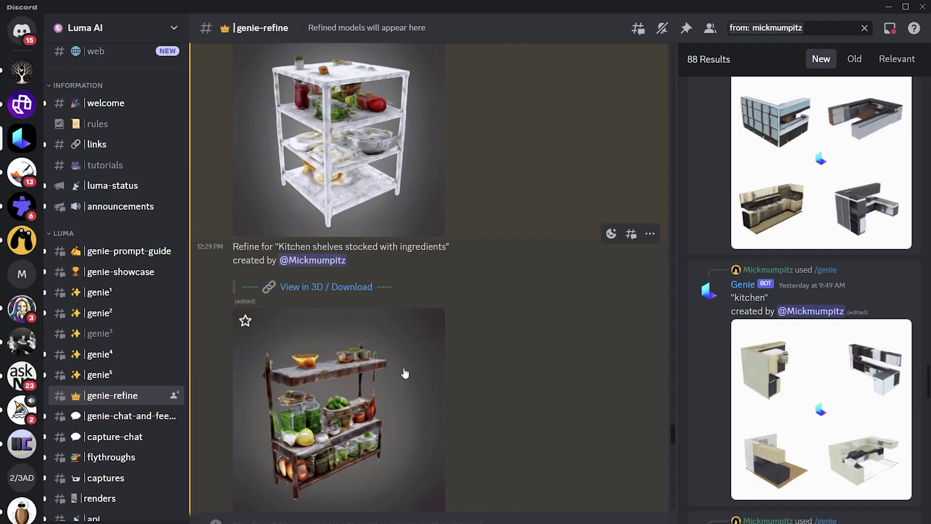
- Enlarge the Genie shelf model, browse the refine posts, and reposition the Scene.006 prop in Blender
{"action": "left_click", "coordinate": [403, 373]}
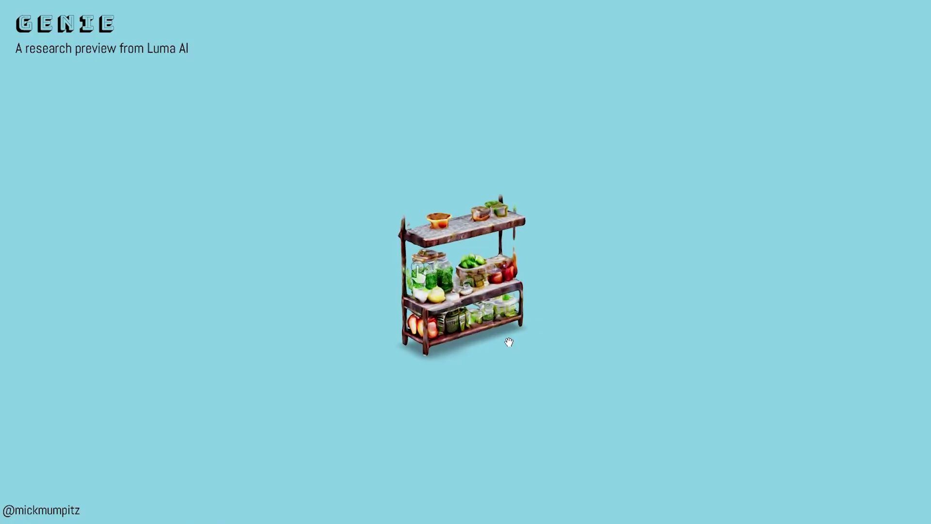
{"action": "scroll", "coordinate": [509, 342], "scroll_direction": "up", "scroll_amount": 5}
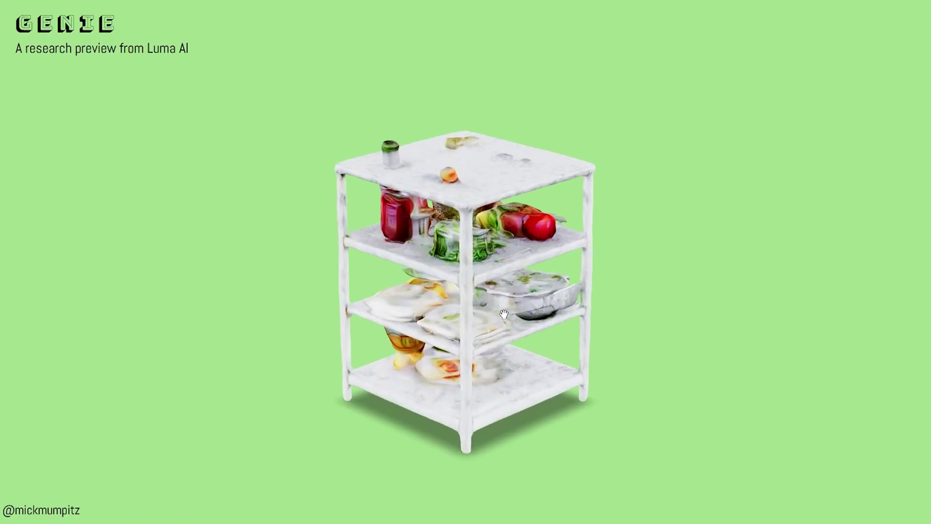
{"action": "scroll", "coordinate": [592, 304], "scroll_direction": "up", "scroll_amount": 3}
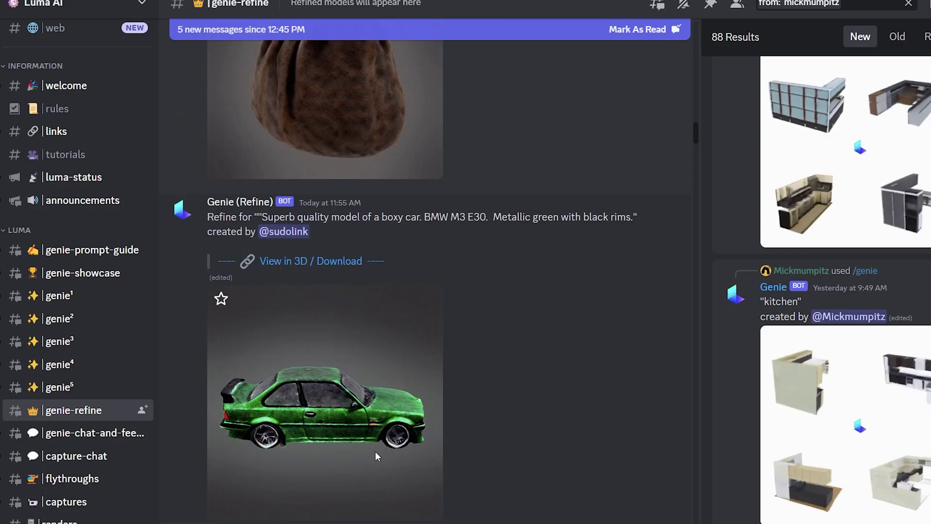
{"action": "scroll", "coordinate": [376, 453], "scroll_direction": "up", "scroll_amount": 15}
{"action": "scroll", "coordinate": [376, 456], "scroll_direction": "up", "scroll_amount": 20}
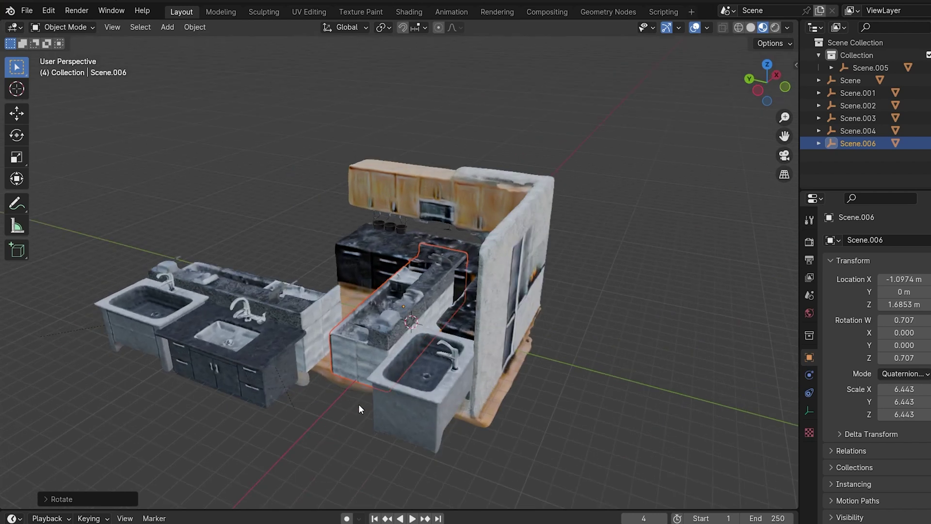
{"action": "left_click_drag", "start_coordinate": [359, 408], "coordinate": [418, 370]}
{"action": "key", "text": "g"}
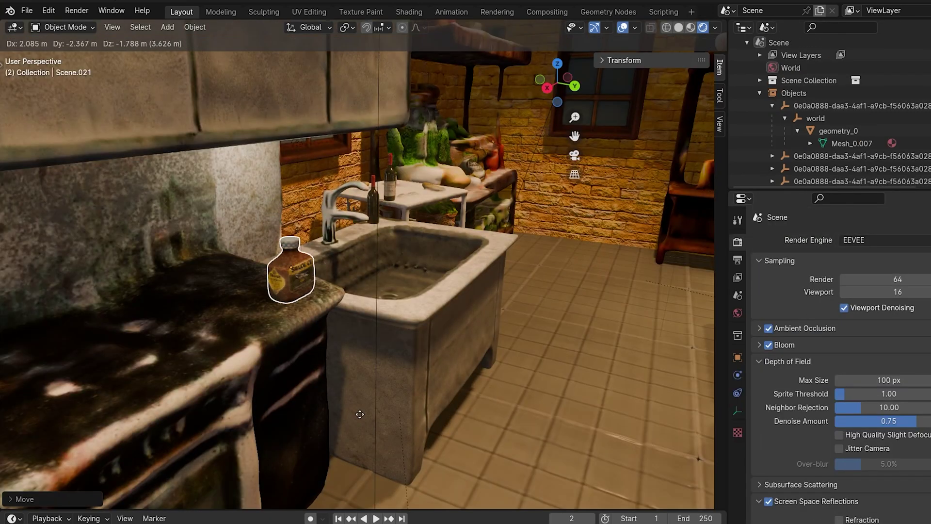
- Slide the bottle onto the counter beside the sink and view the whole kitchen
{"action": "left_click_drag", "start_coordinate": [360, 414], "coordinate": [362, 401]}
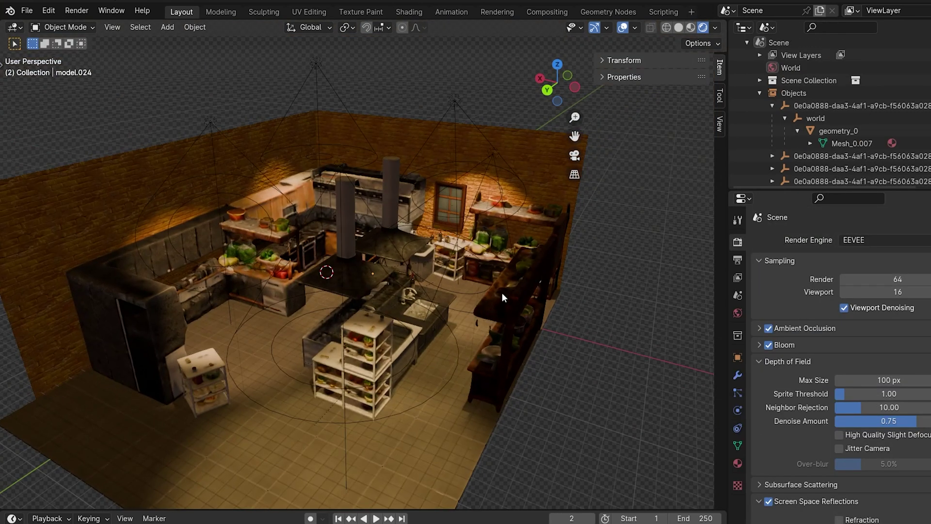
{"action": "left_click_drag", "start_coordinate": [502, 293], "coordinate": [609, 314]}
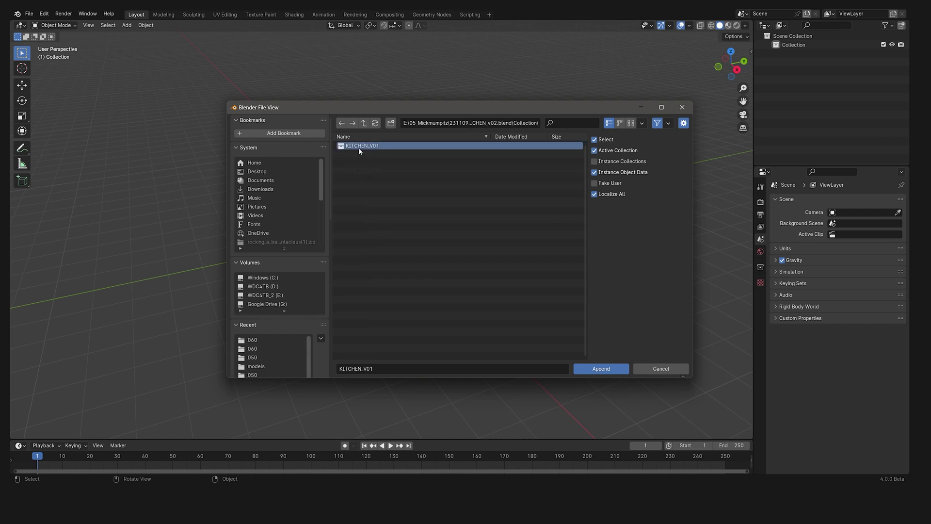
- Append KITCHEN_V01 from KITCHEN_v02.blend, then the Lingu collection from lingu_v01.blend
{"action": "left_click", "coordinate": [600, 368]}
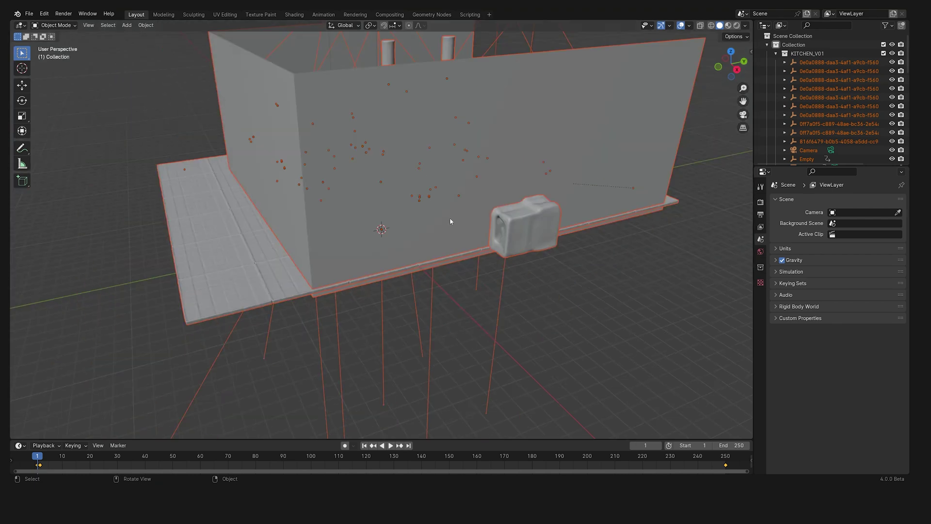
{"action": "left_click_drag", "start_coordinate": [451, 222], "coordinate": [495, 201]}
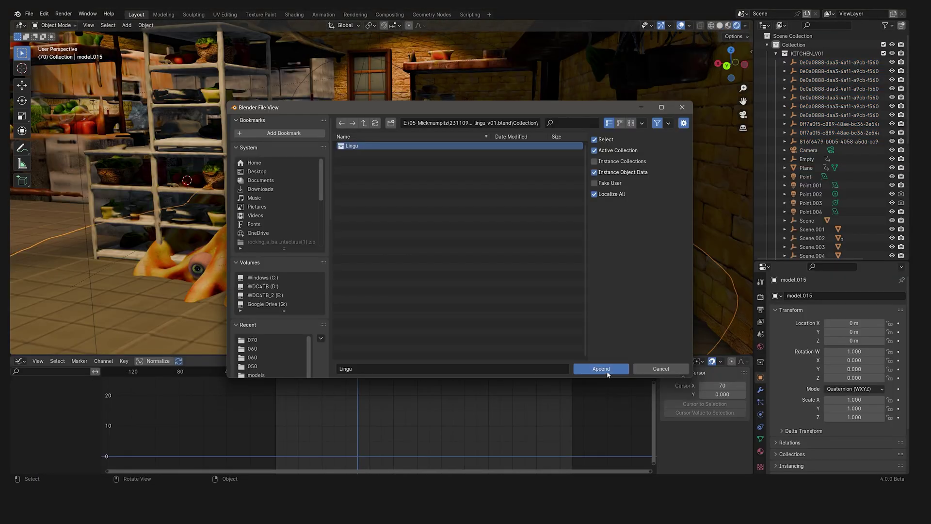
{"action": "left_click", "coordinate": [602, 369]}
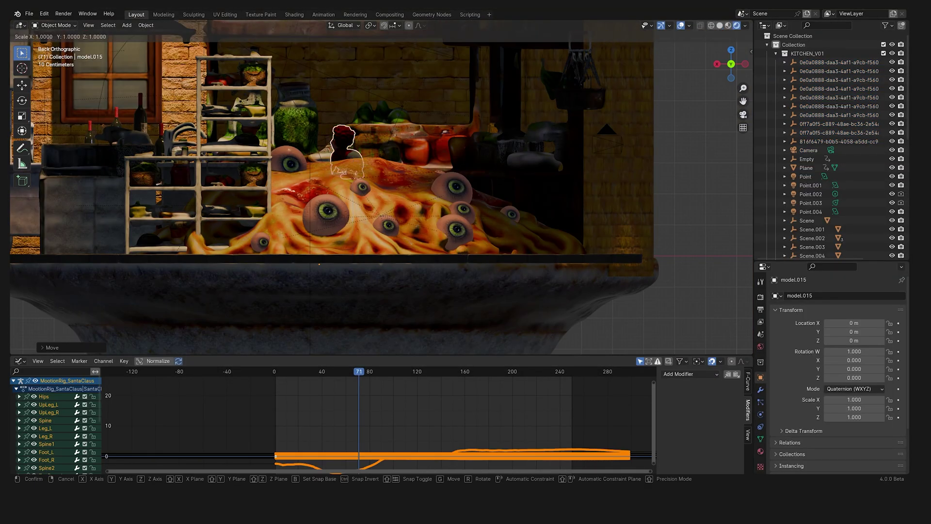